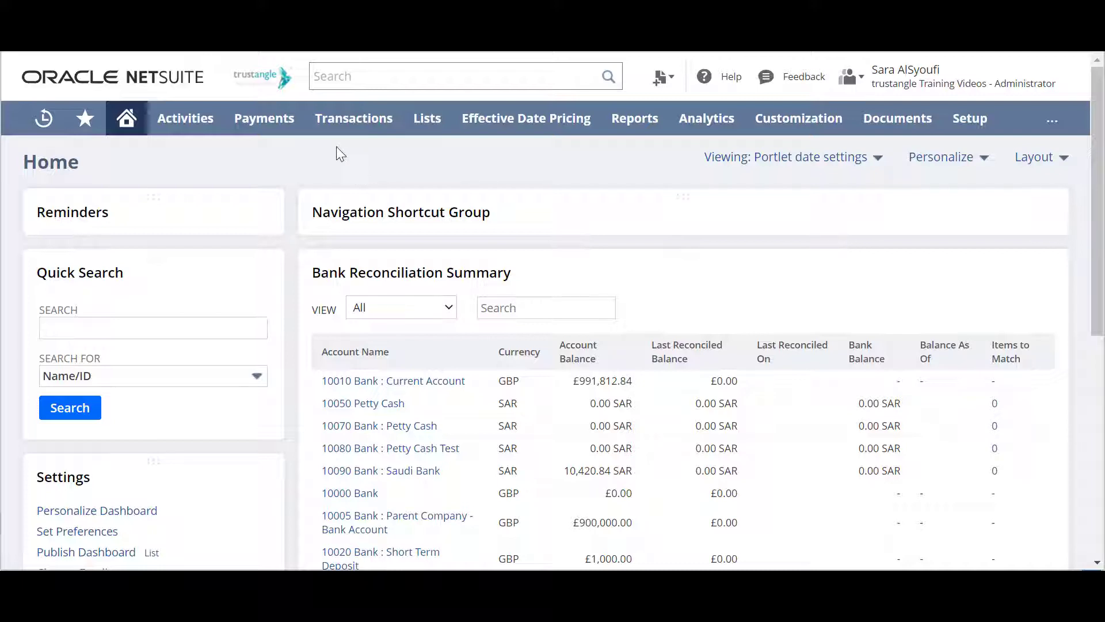
Open the Invoice Sales Orders page from Transactions > Sales
mouse_move(348, 120)
mouse_move(373, 291)
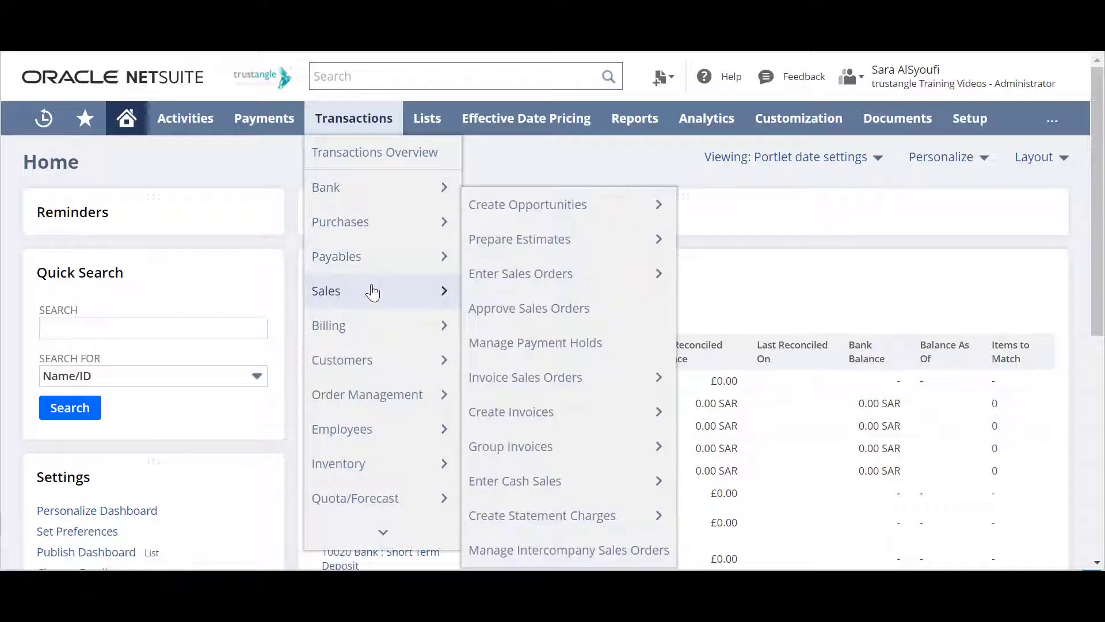
mouse_move(489, 378)
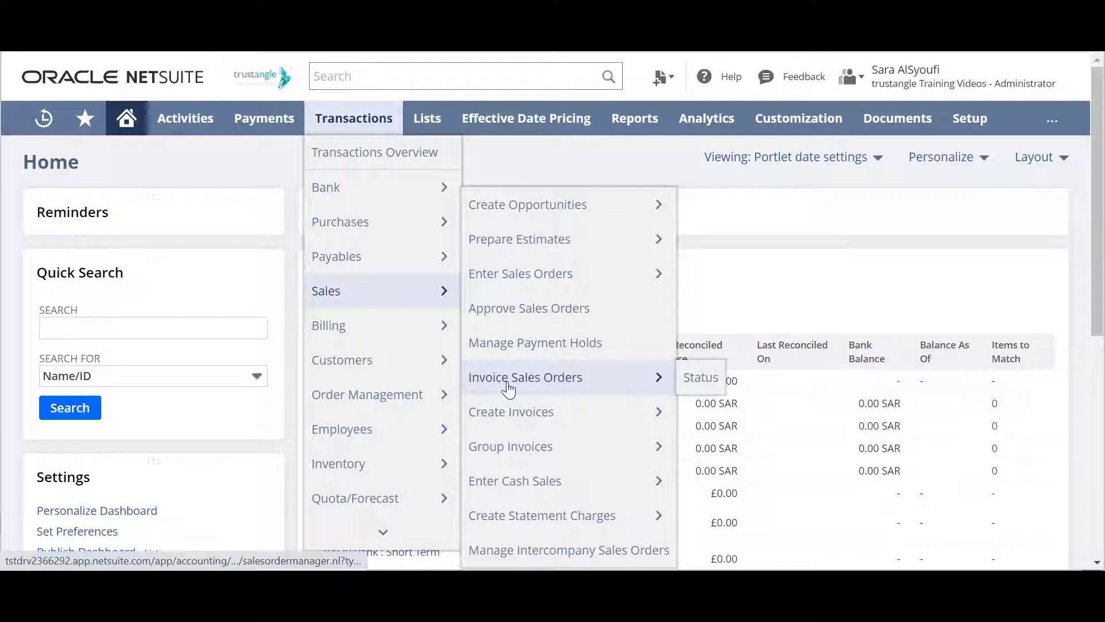
click(508, 390)
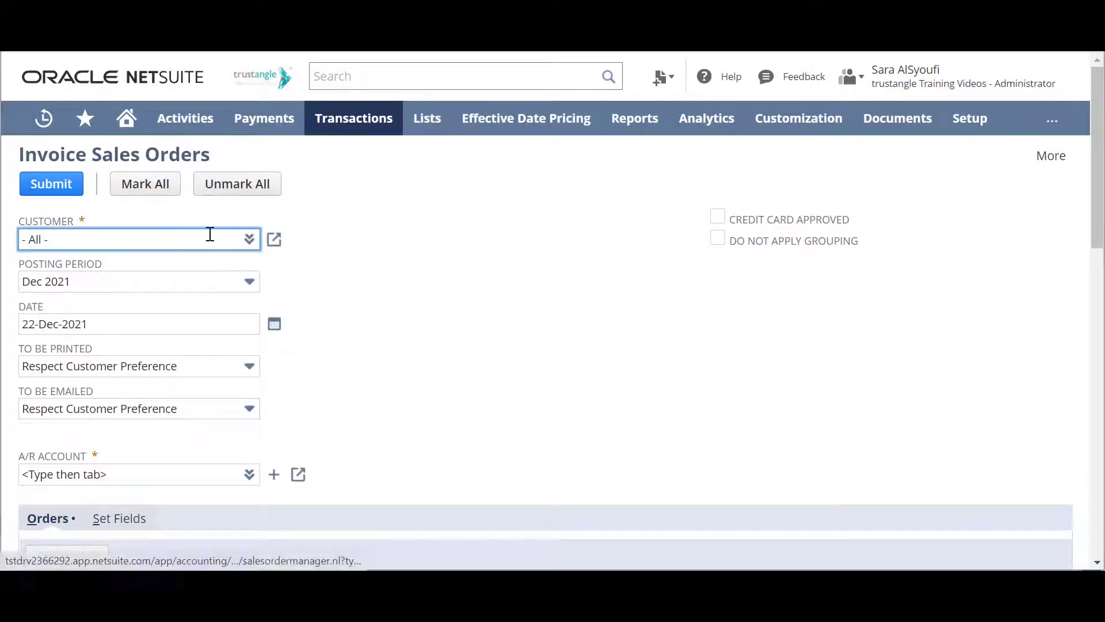
Filter the list to Training Videos Customer and mark SO861 and SO862 for invoicing
drag(103, 235, 3, 238)
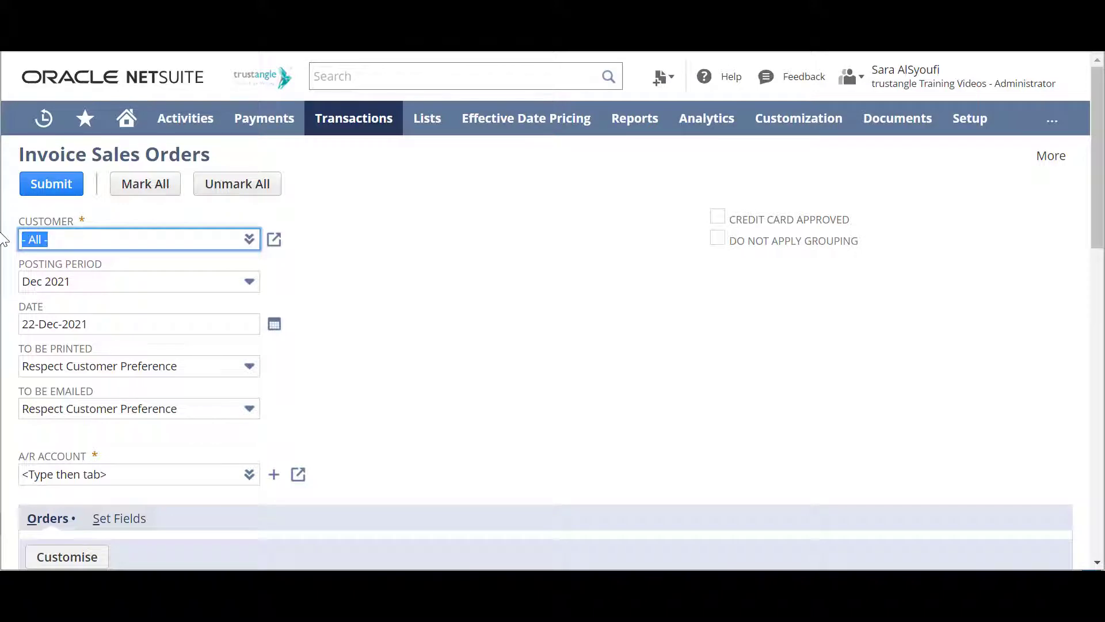
text(%tra)
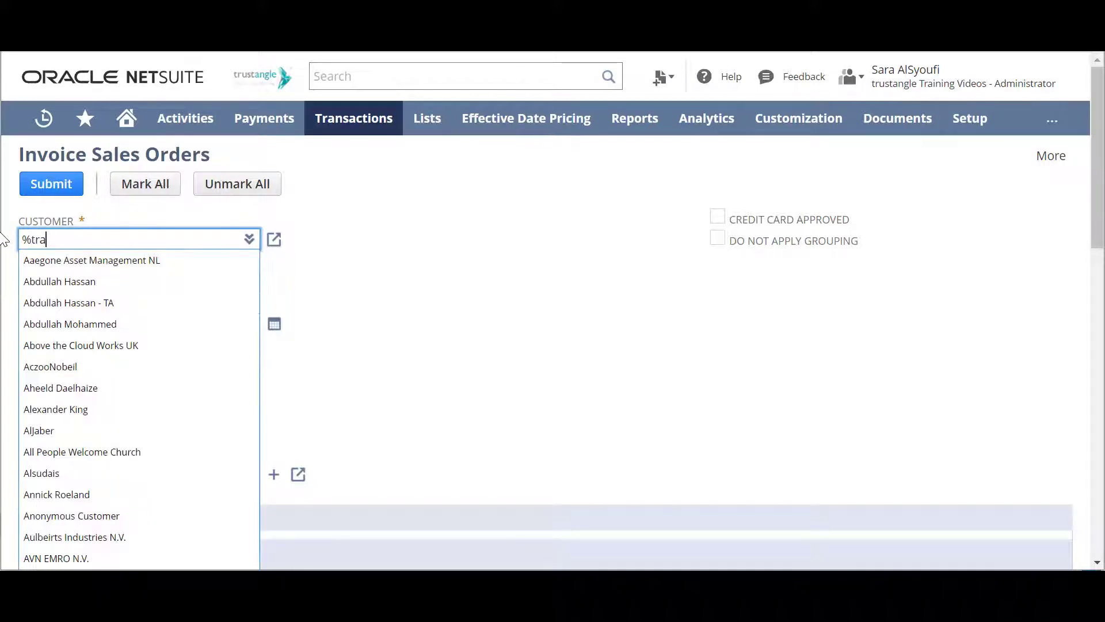
click(95, 303)
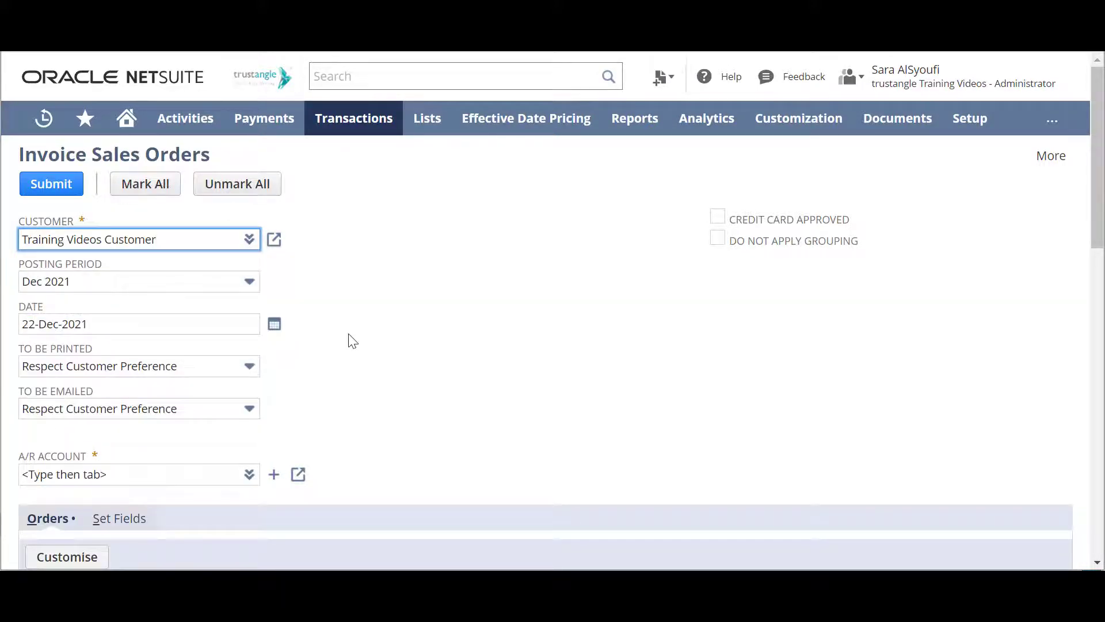
scroll(353, 341, down, 4)
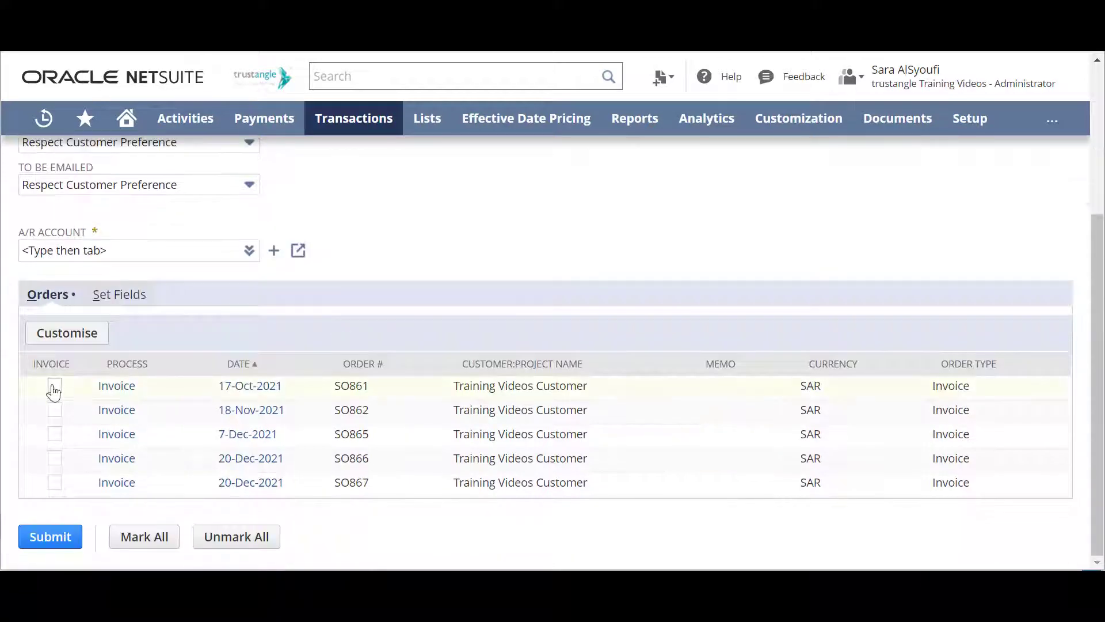
click(54, 387)
click(54, 410)
Search for SO866 and open its sales order record
click(390, 76)
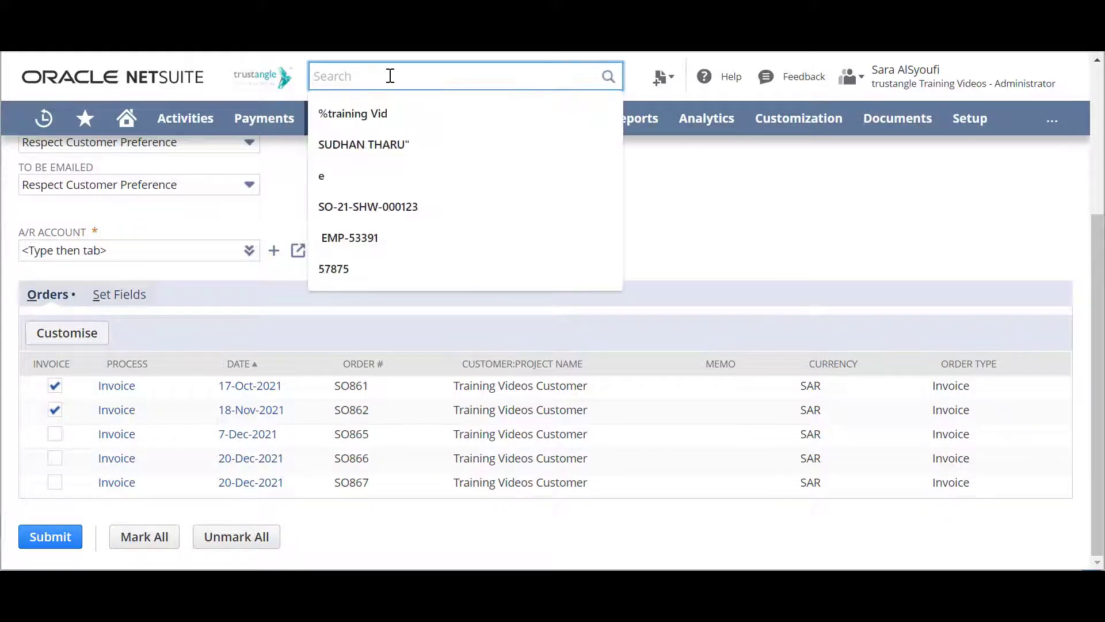
text(SO866)
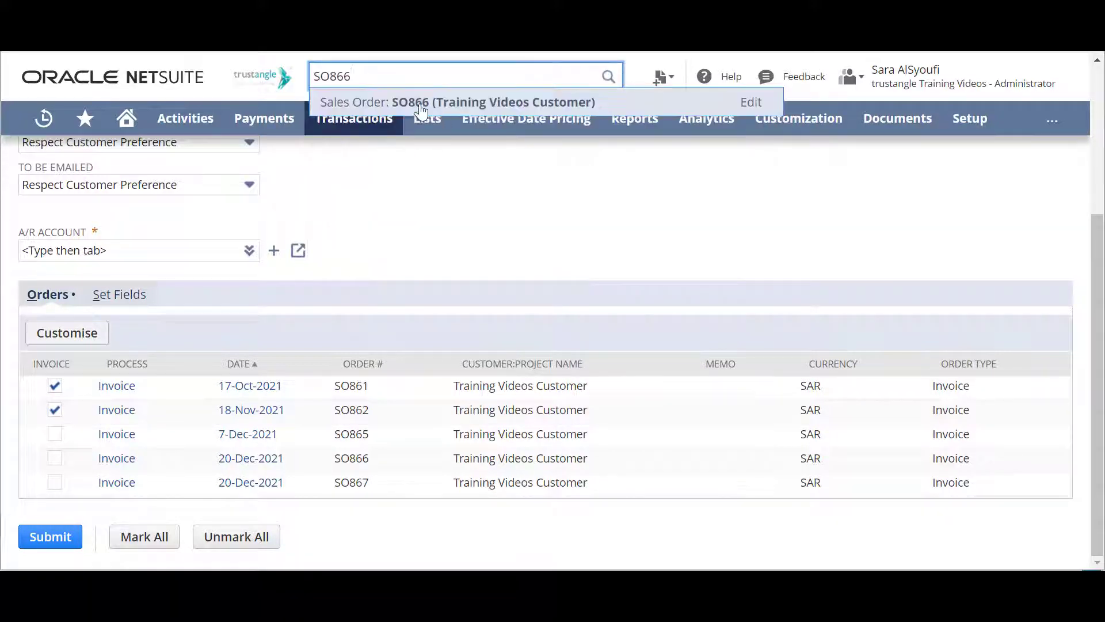
click(387, 104)
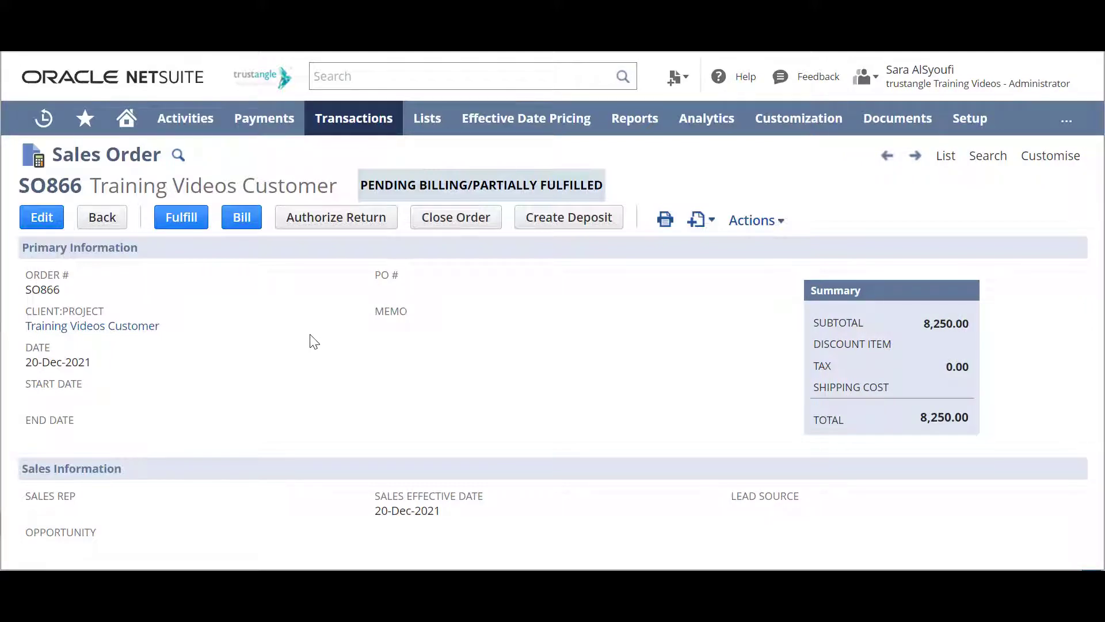
scroll(311, 340, down, 10)
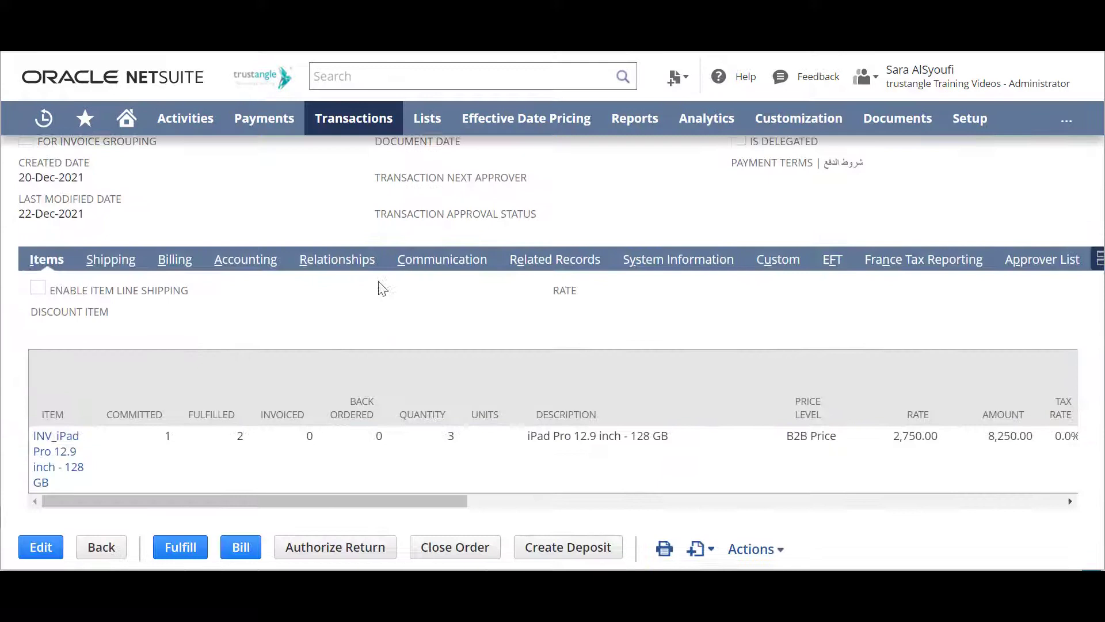
click(551, 261)
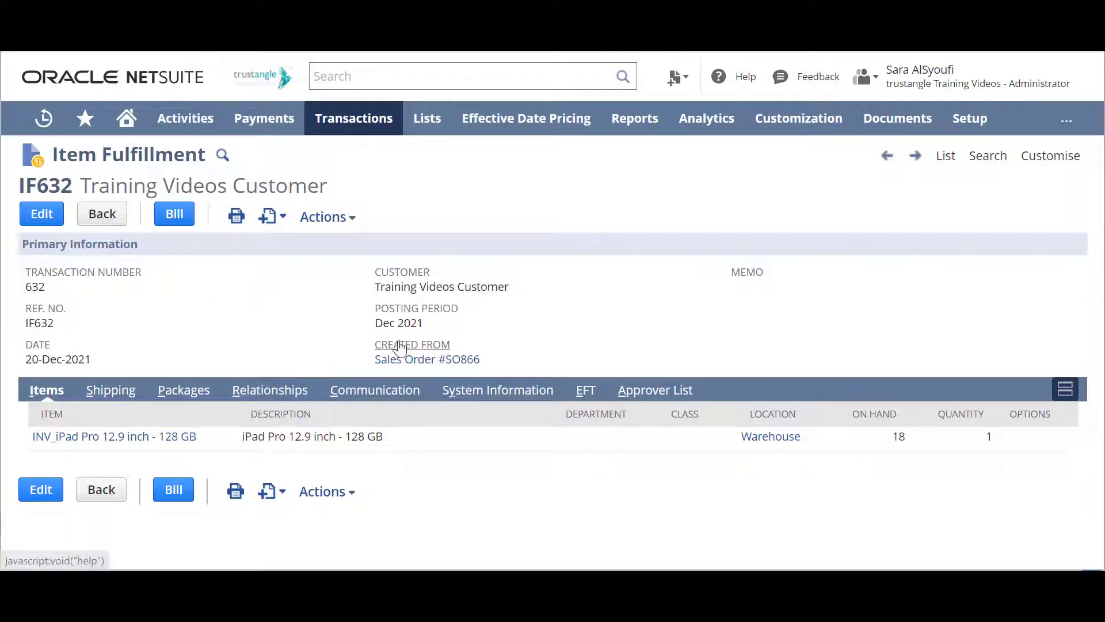
click(398, 368)
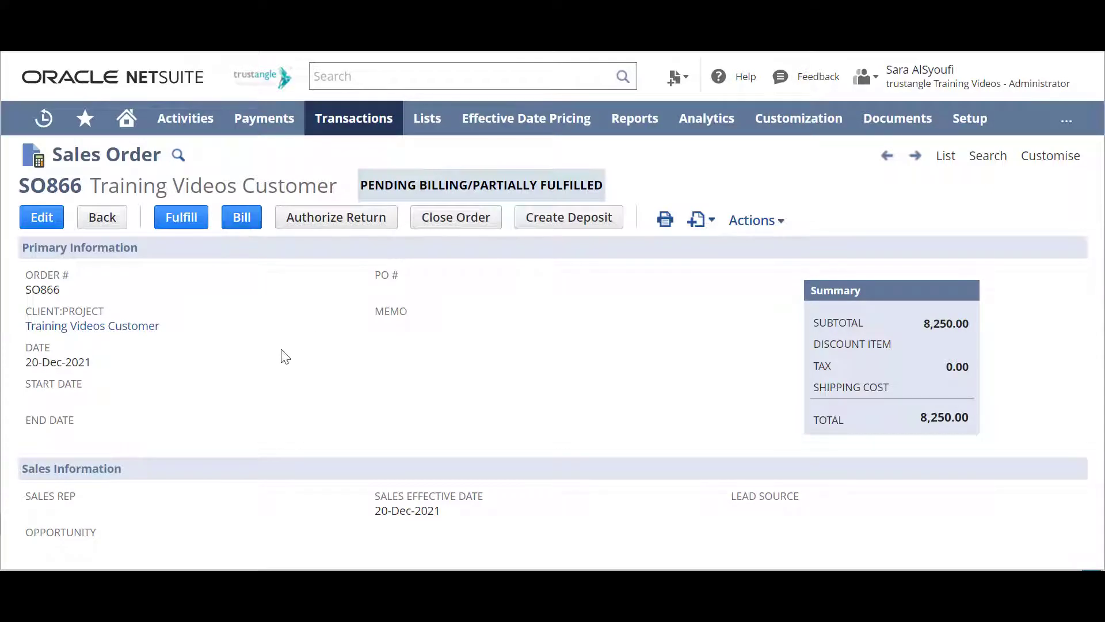
scroll(282, 354, down, 5)
scroll(283, 354, up, 4)
scroll(285, 355, up, 2)
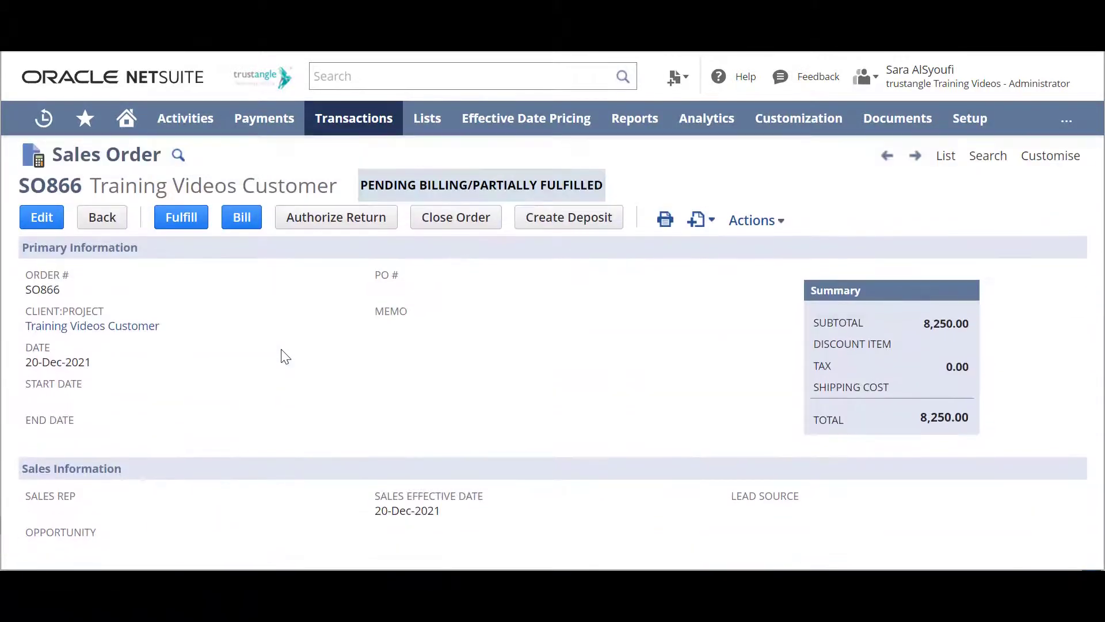
Bill sales order SO866 into a new 5,500.00 invoice and review the form
click(241, 229)
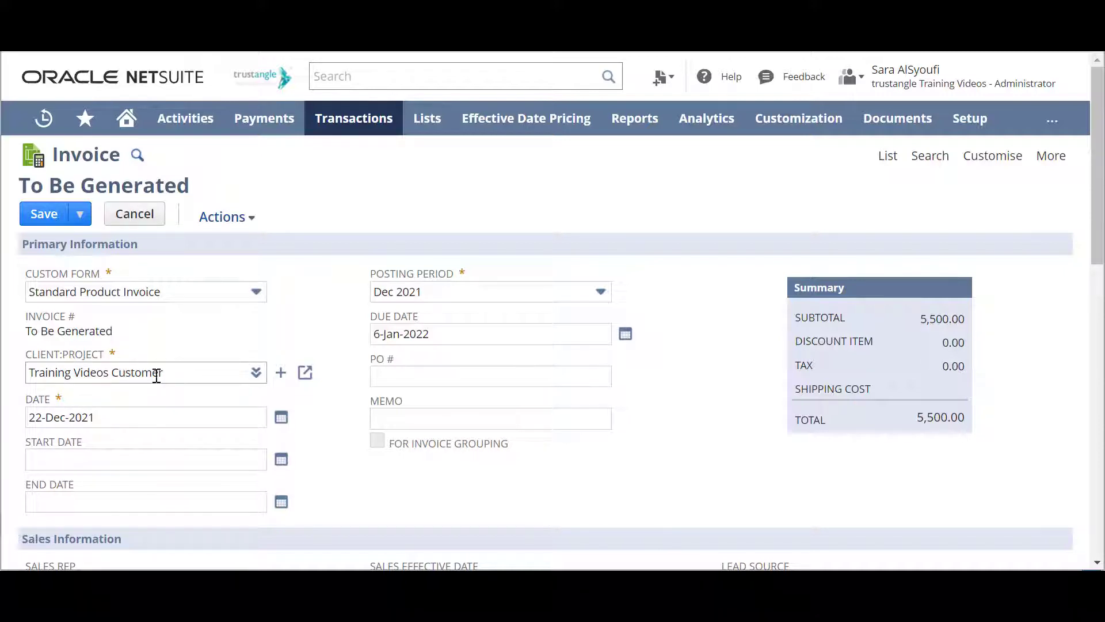
scroll(177, 498, down, 3)
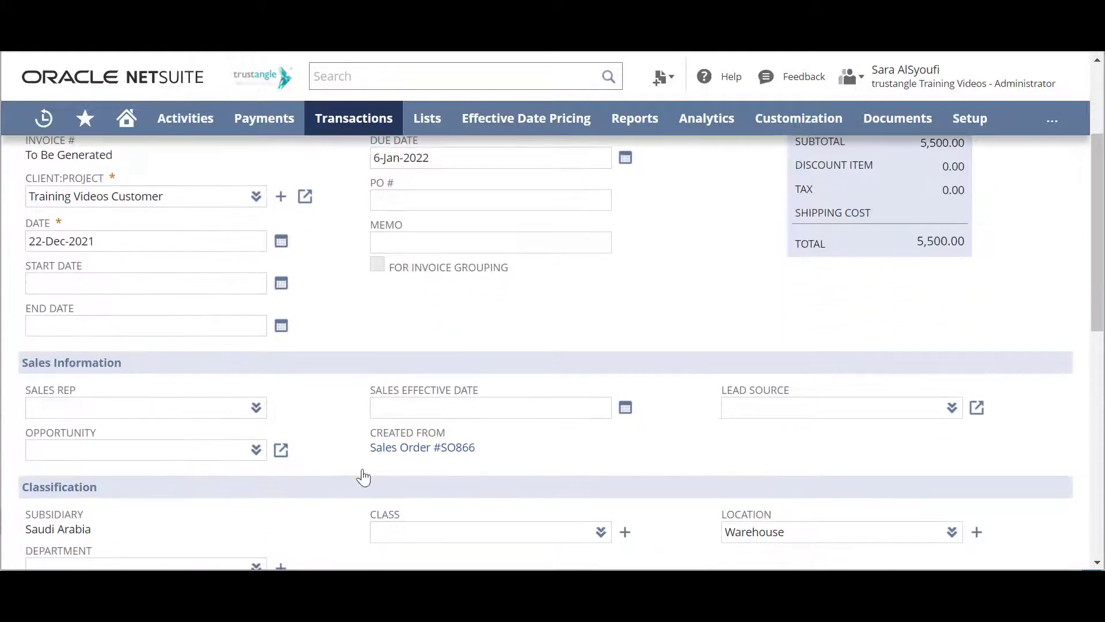
scroll(365, 476, down, 3)
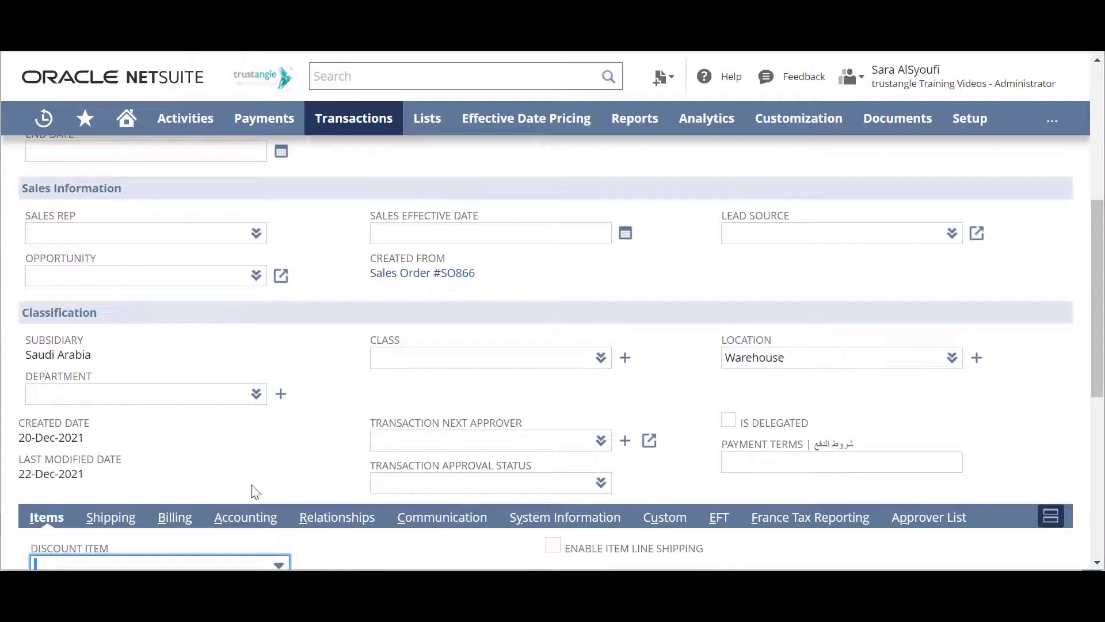
scroll(772, 355, up, 6)
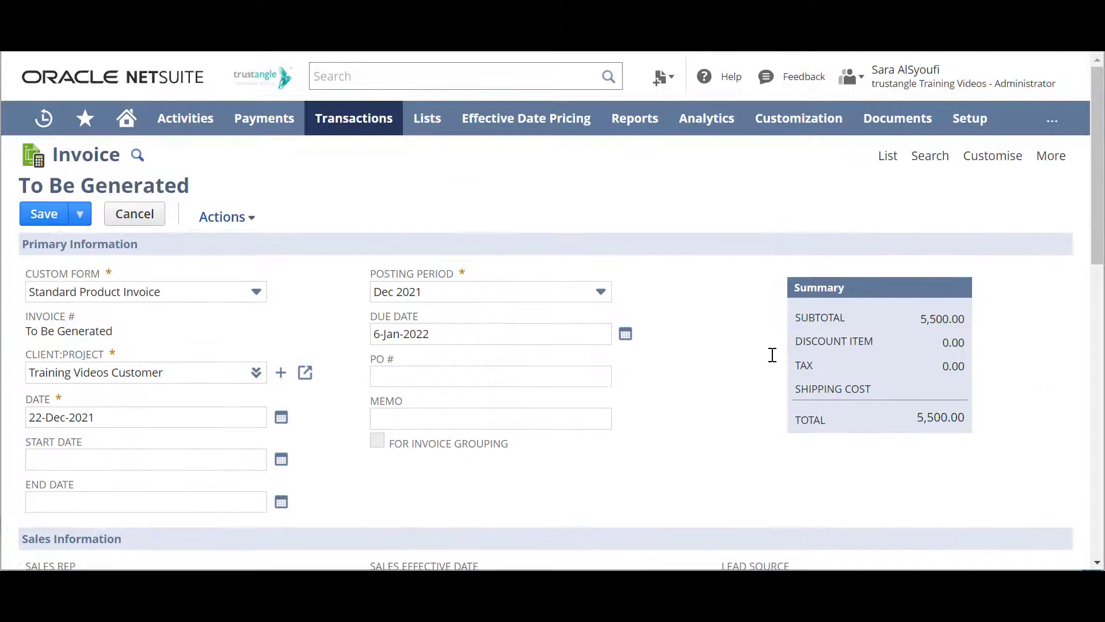
scroll(378, 400, down, 1)
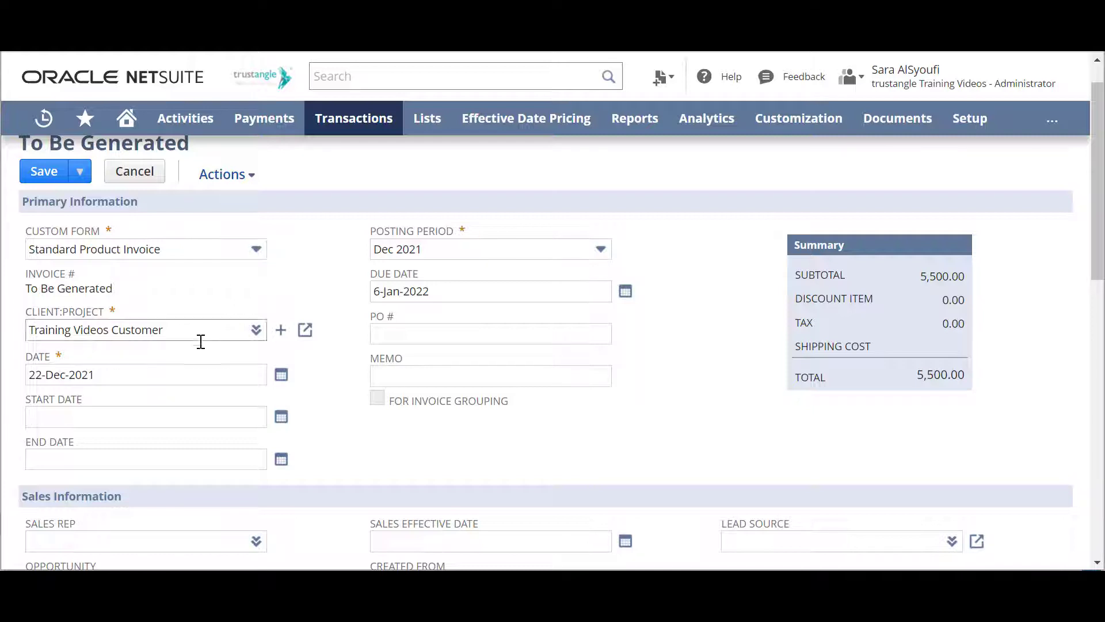
Check the invoice date calendar, leaving the date unchanged
click(281, 374)
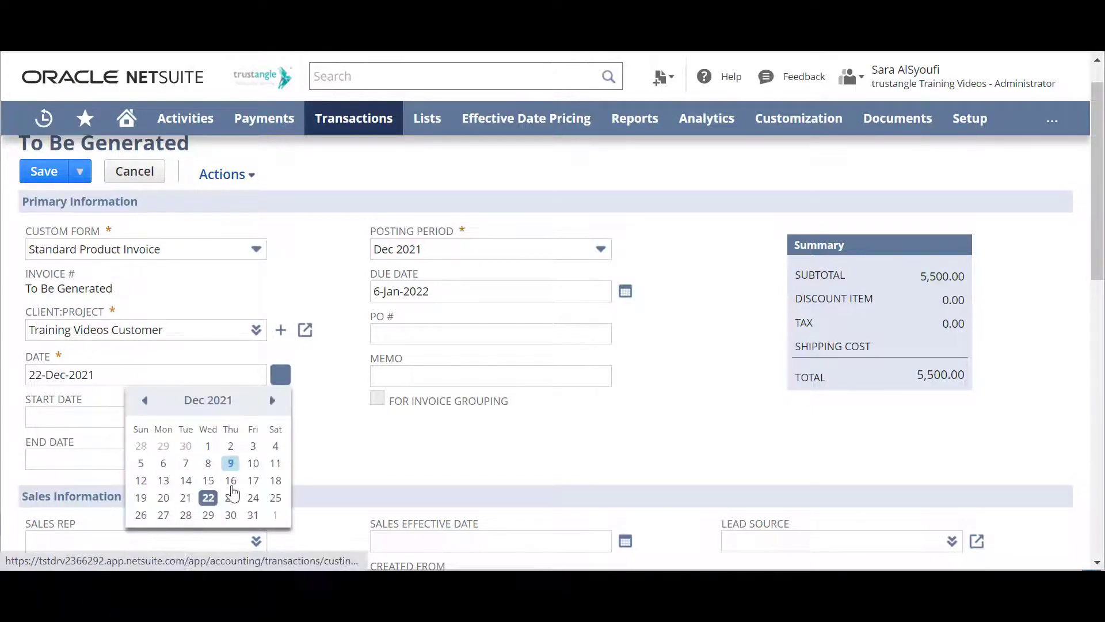
click(150, 360)
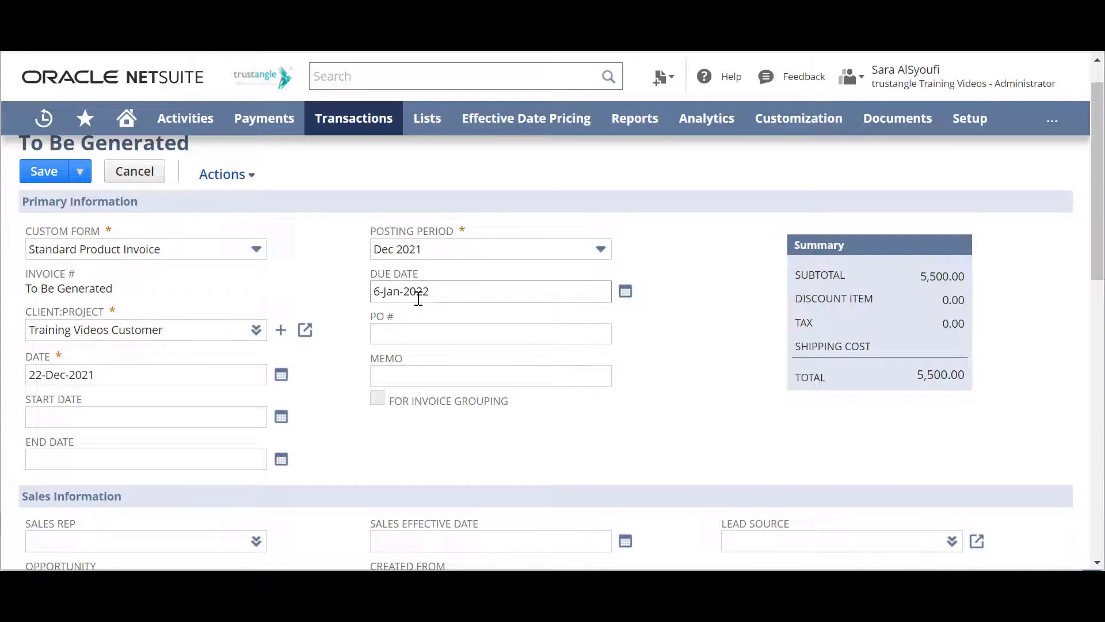
scroll(425, 277, down, 1)
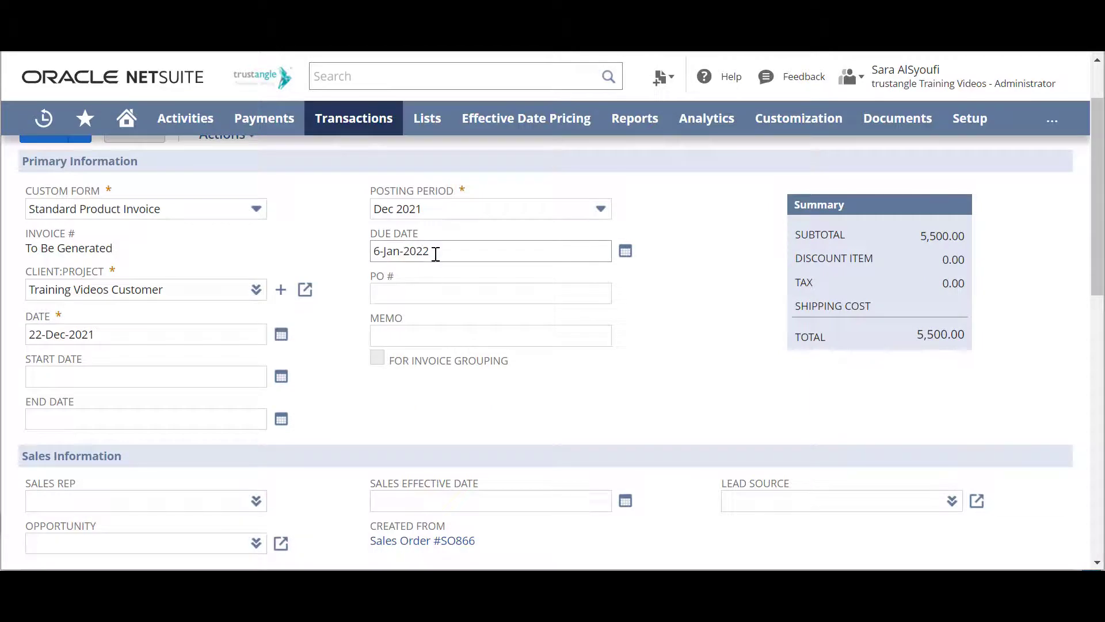
scroll(300, 432, down, 9)
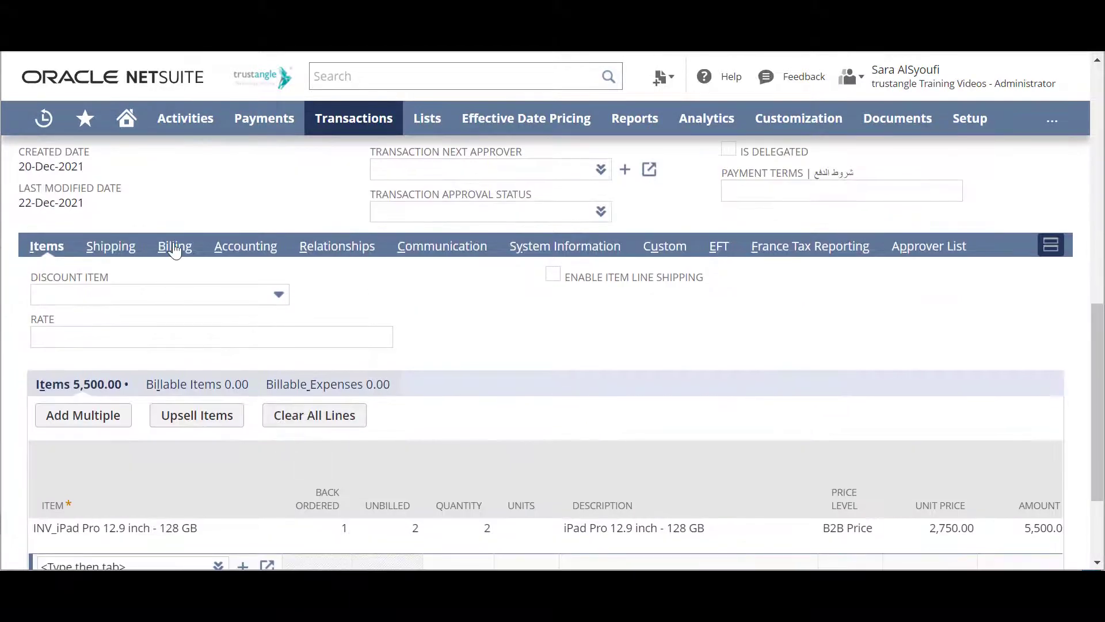
On the Billing subtab, set payment terms to Net 15 and verify the 6-Jan-2022 due date
click(174, 246)
click(292, 332)
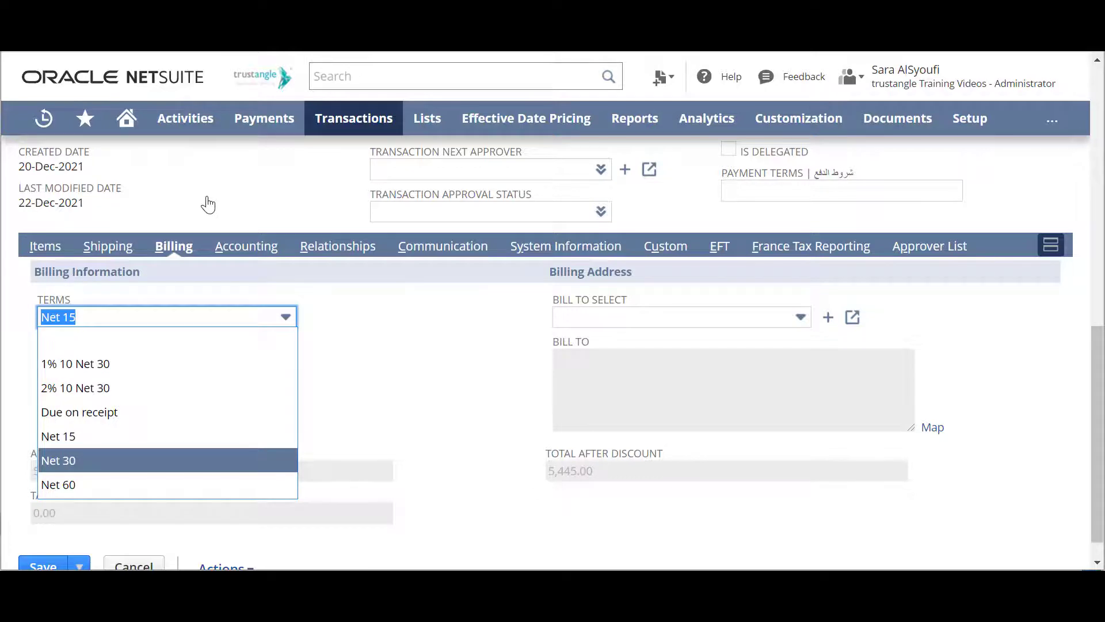
key(Return)
scroll(205, 218, up, 6)
scroll(205, 219, up, 4)
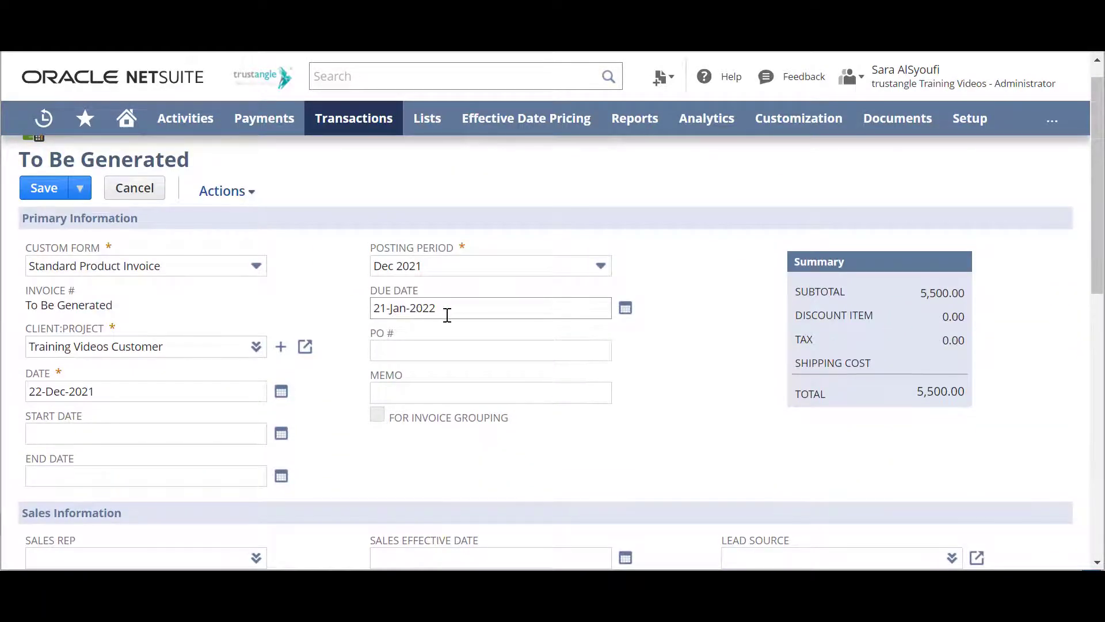
scroll(460, 299, down, 10)
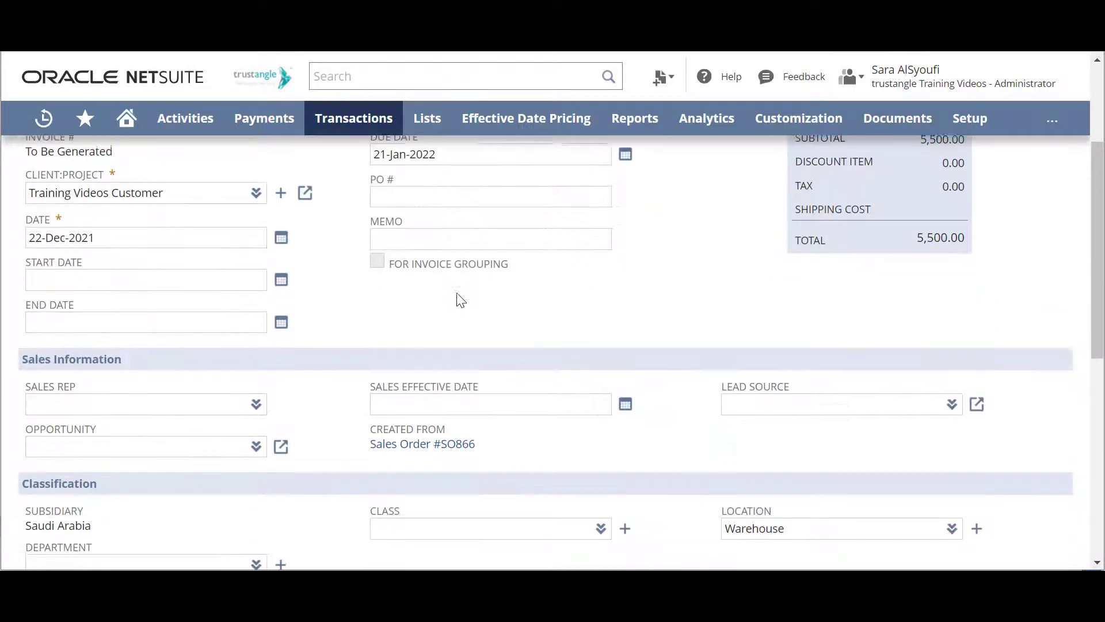
click(282, 306)
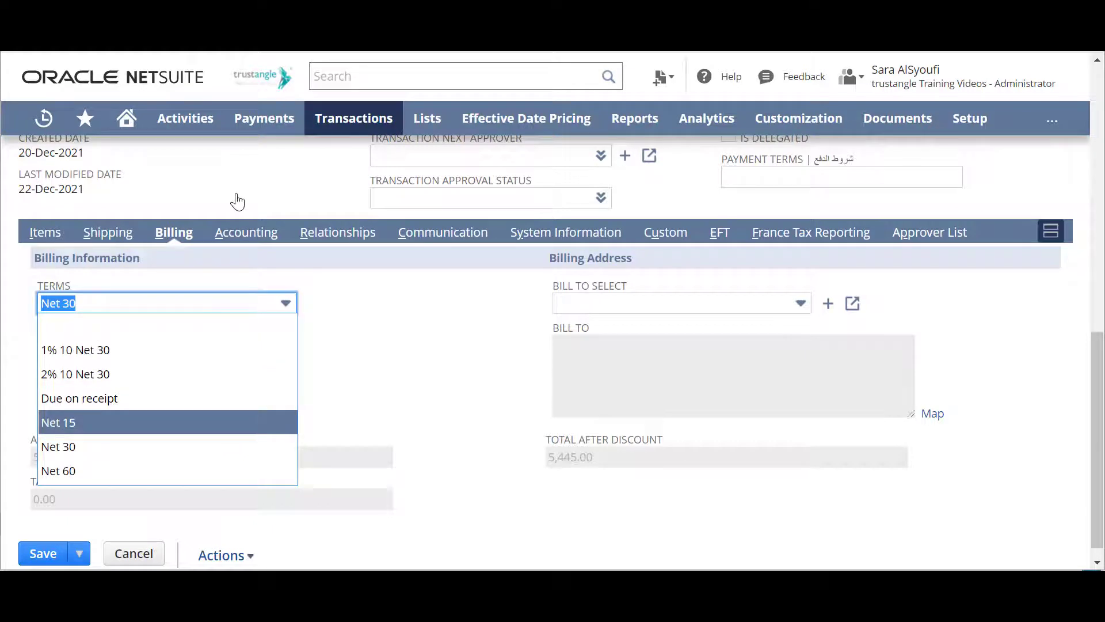
key(Return)
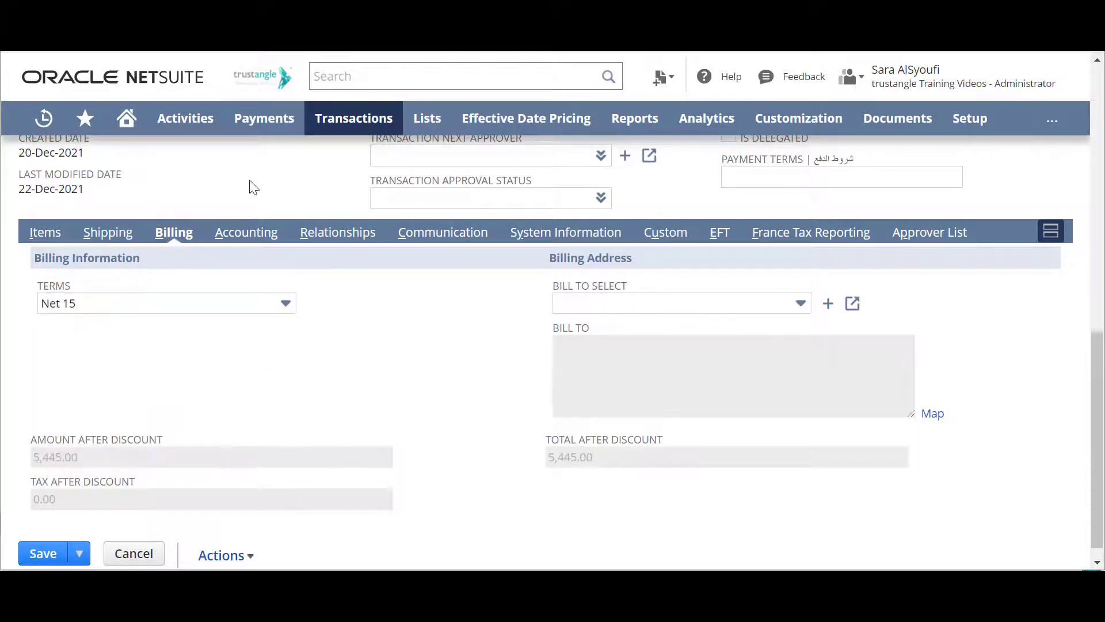
scroll(250, 183, up, 1)
scroll(250, 183, up, 7)
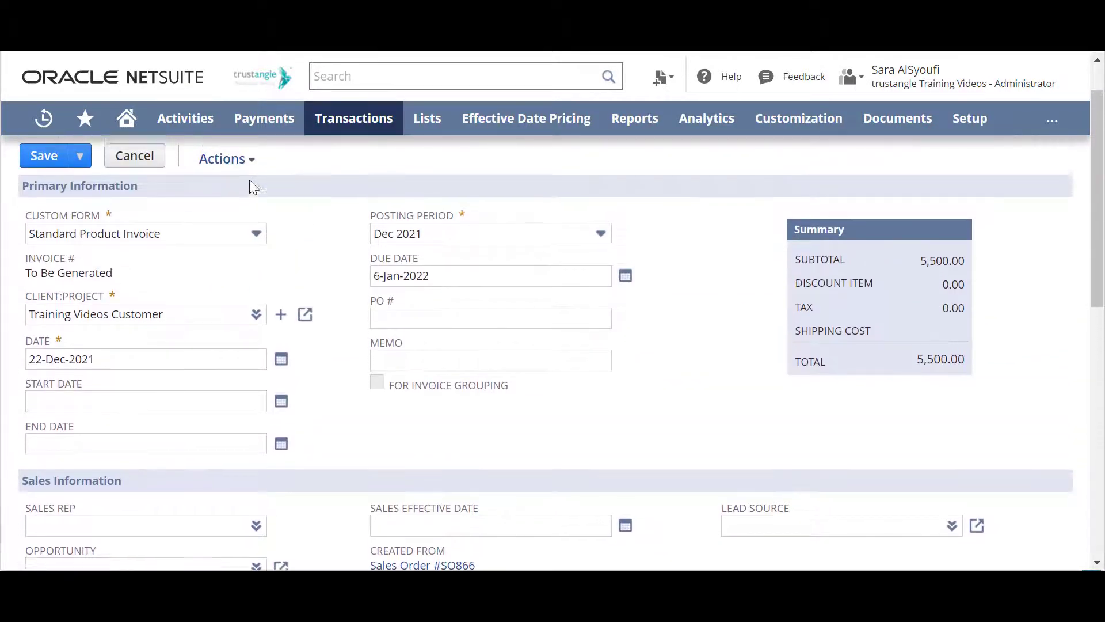
click(383, 366)
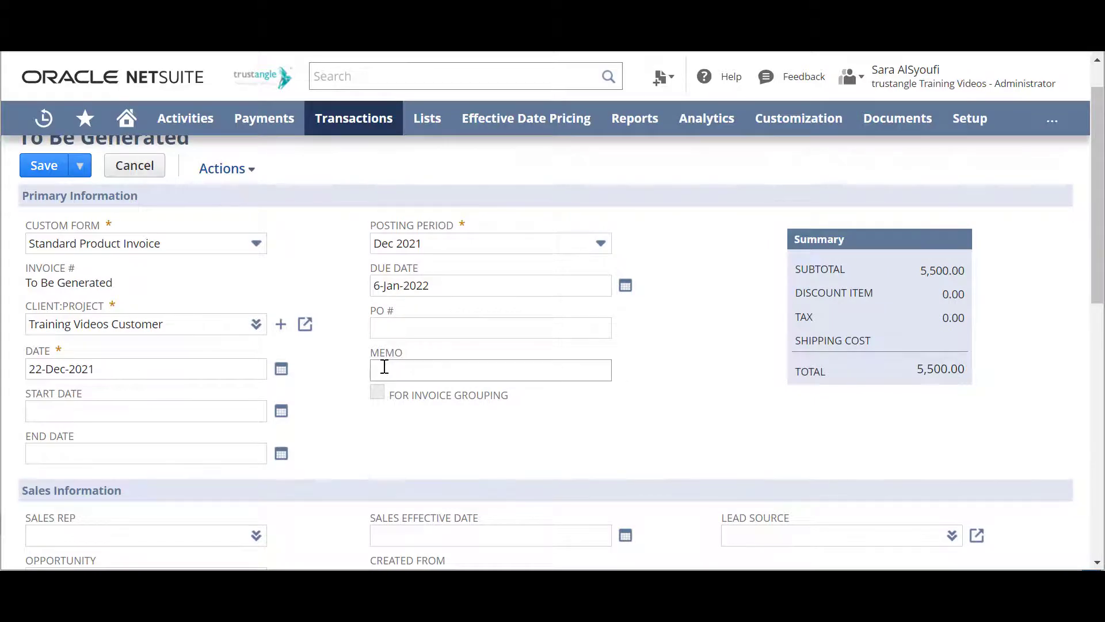
scroll(342, 435, down, 5)
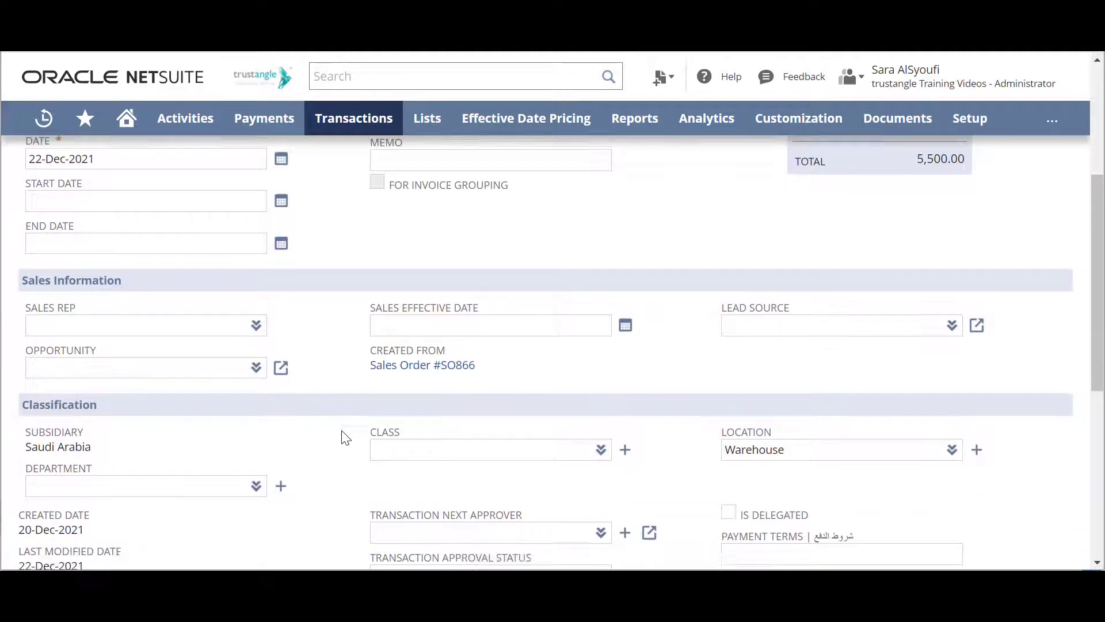
scroll(342, 437, down, 3)
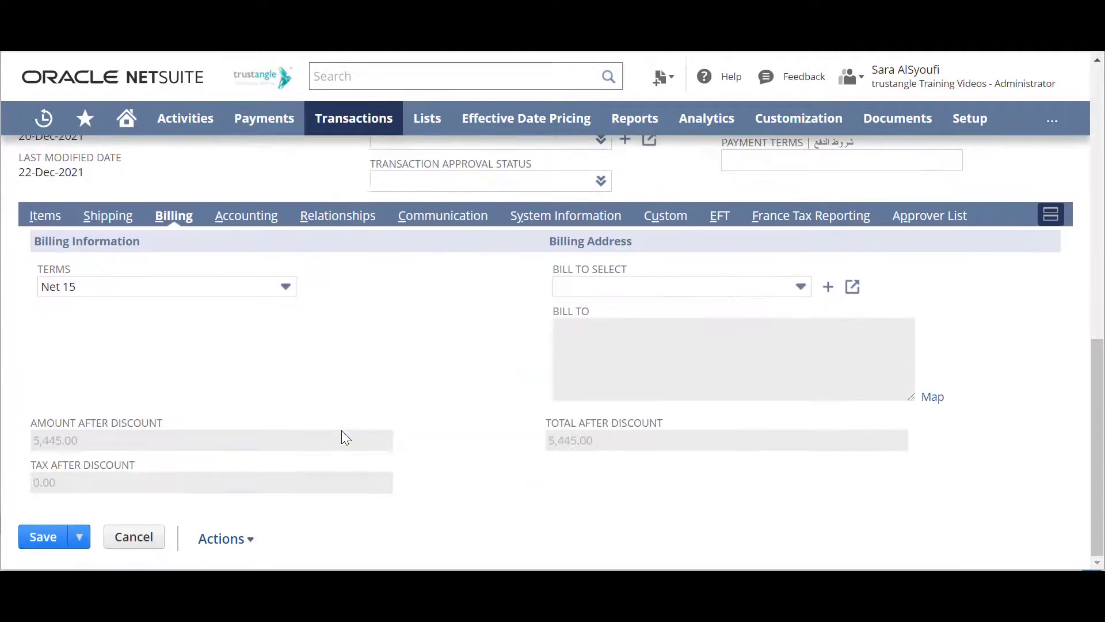
click(66, 215)
scroll(115, 358, down, 2)
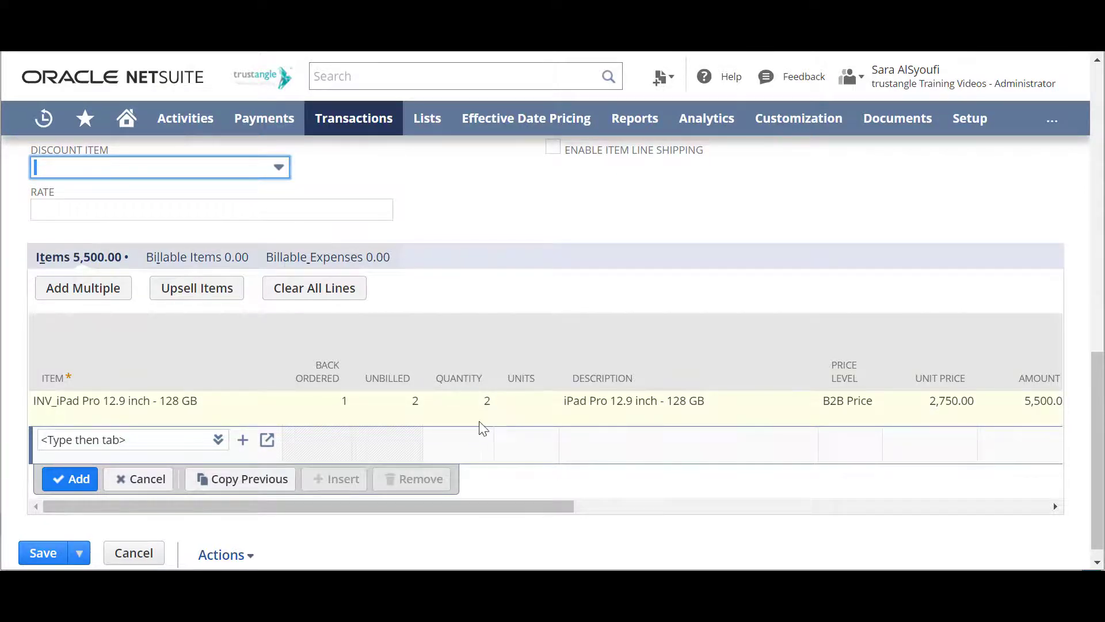
scroll(506, 402, up, 3)
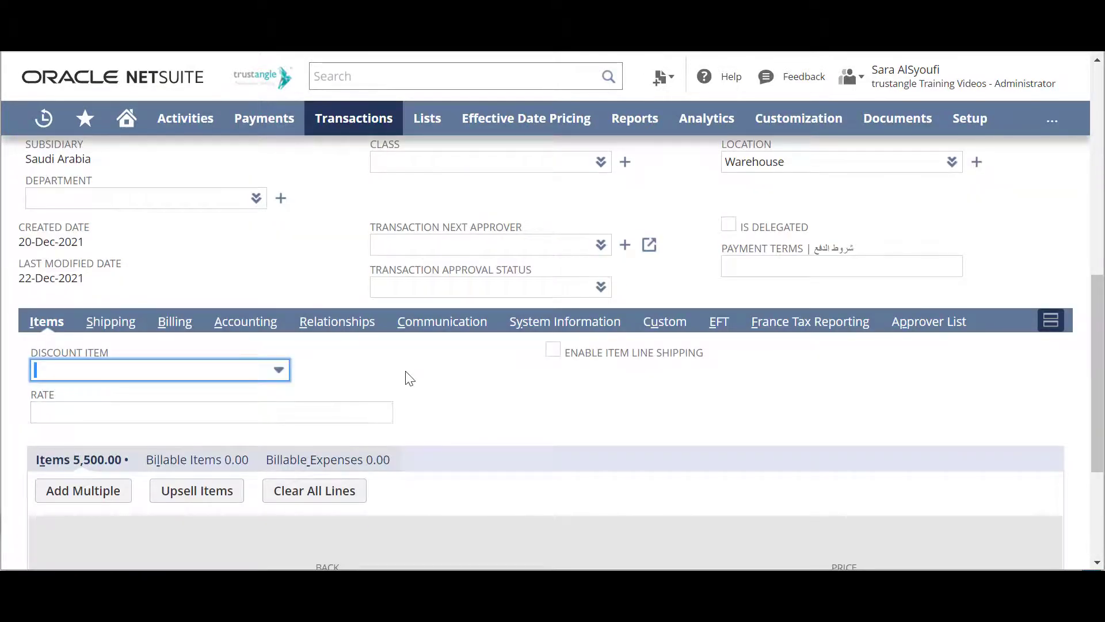
click(412, 338)
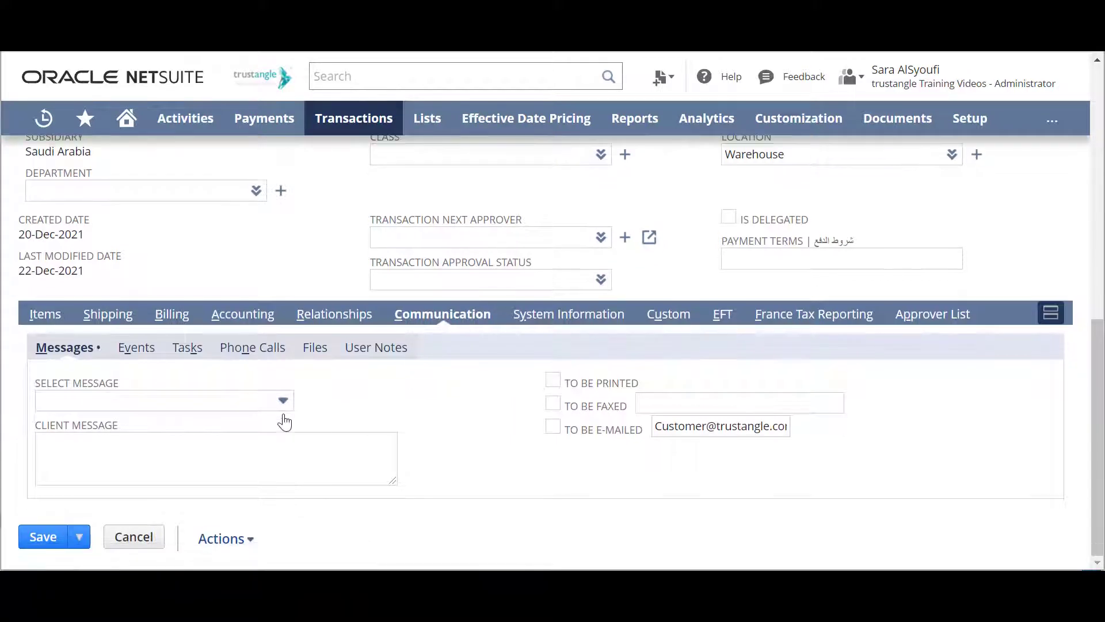
click(315, 349)
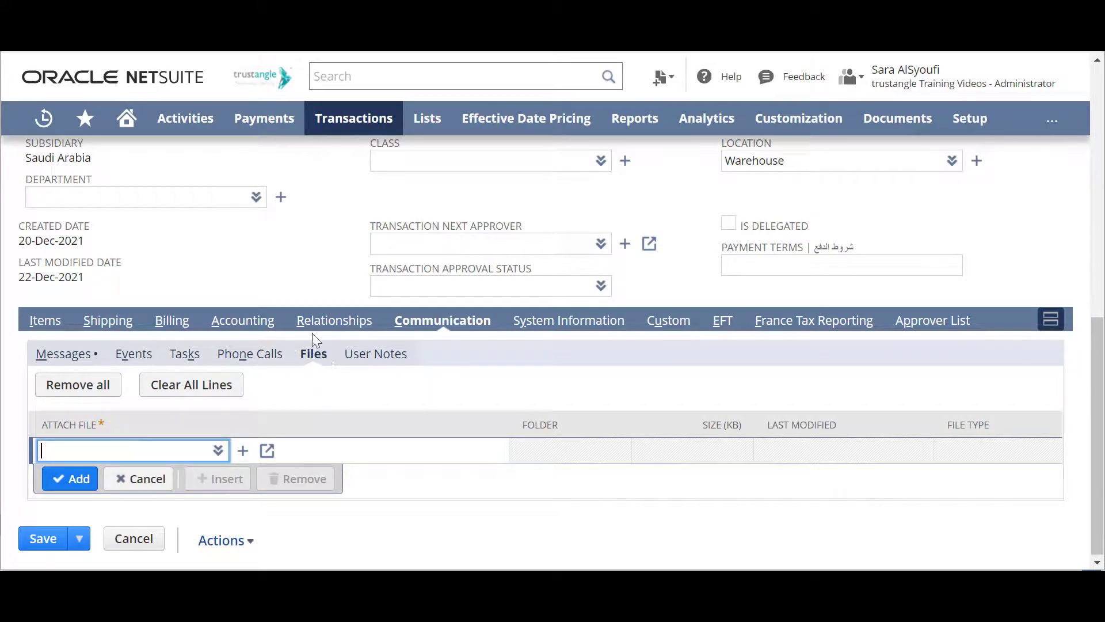
scroll(322, 360, up, 10)
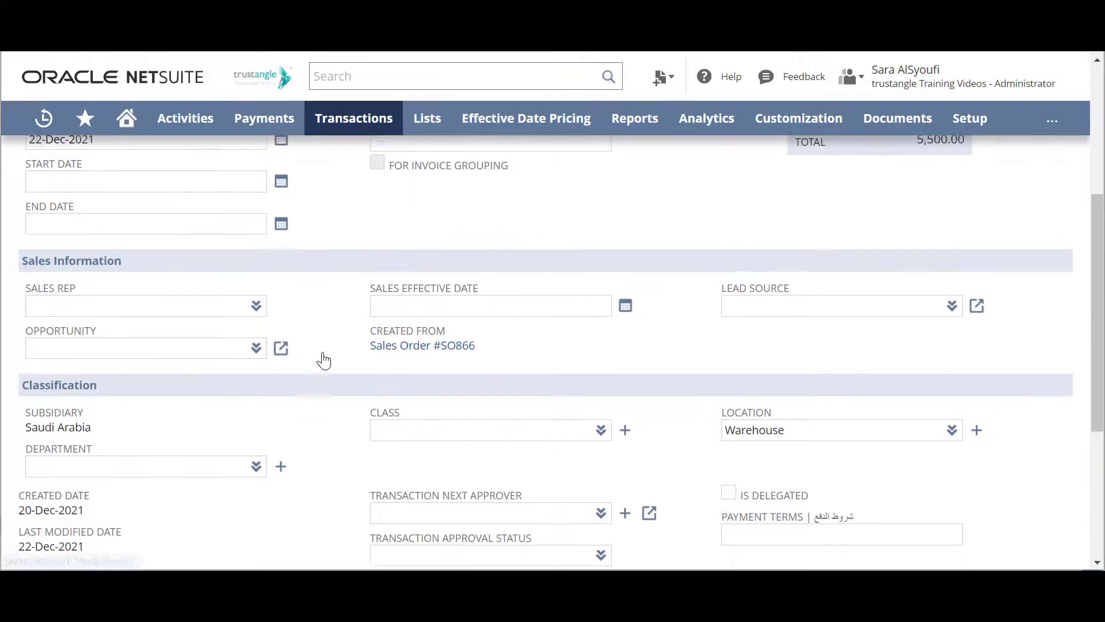
Save the invoice as IN614 and view its available actions
click(53, 214)
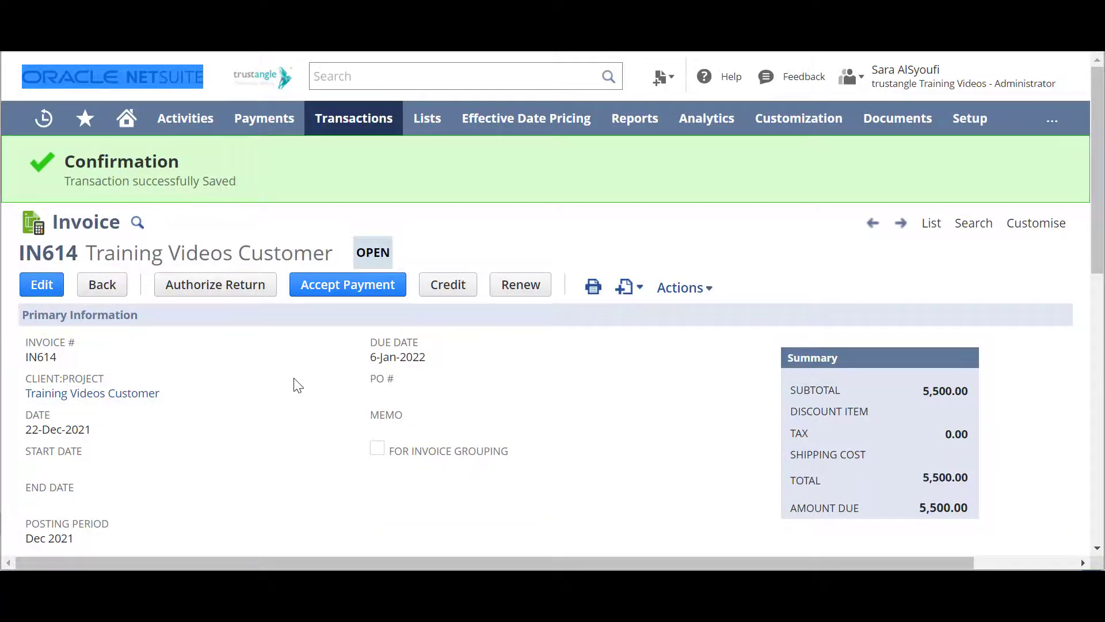
click(680, 287)
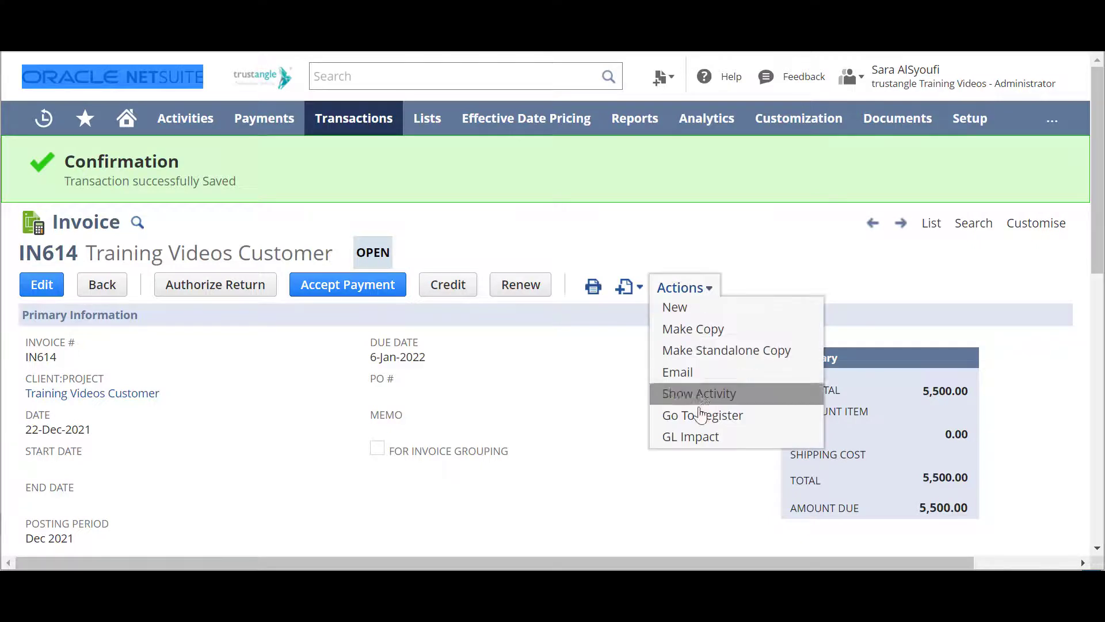
scroll(662, 495, down, 6)
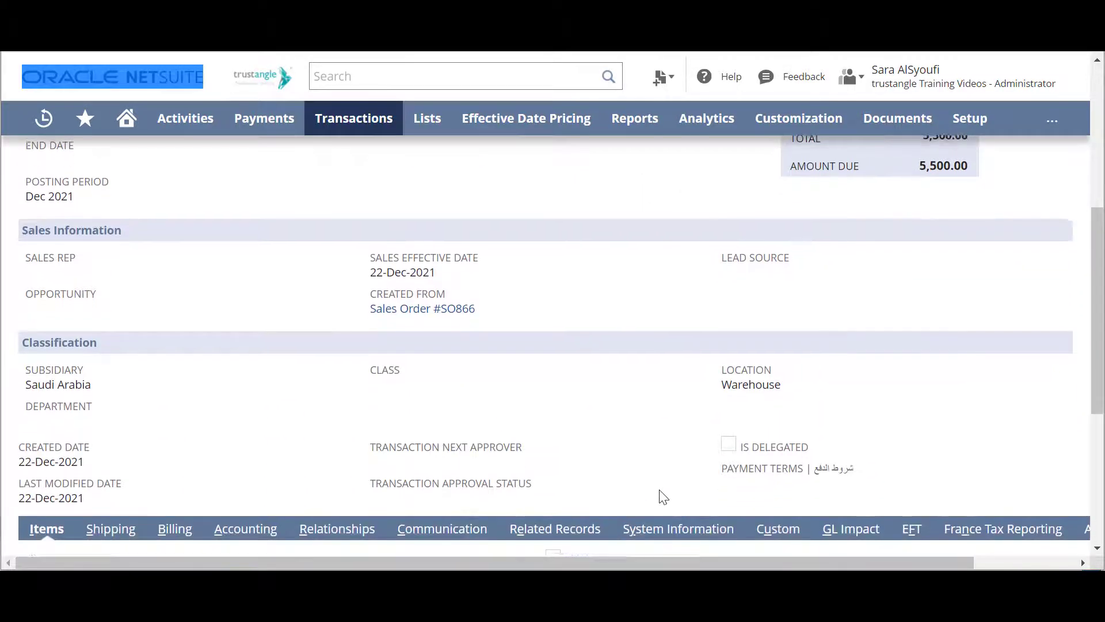
Review the GL Impact lines: 5,500.00 SAR to Accounts Receivable and Sales
click(826, 486)
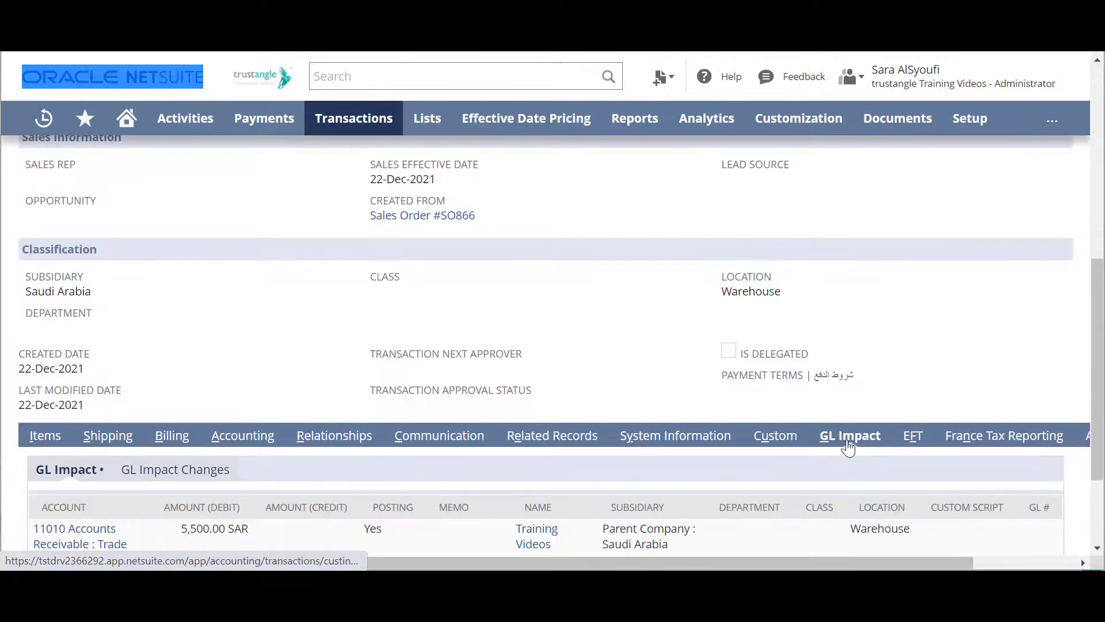
scroll(849, 447, down, 3)
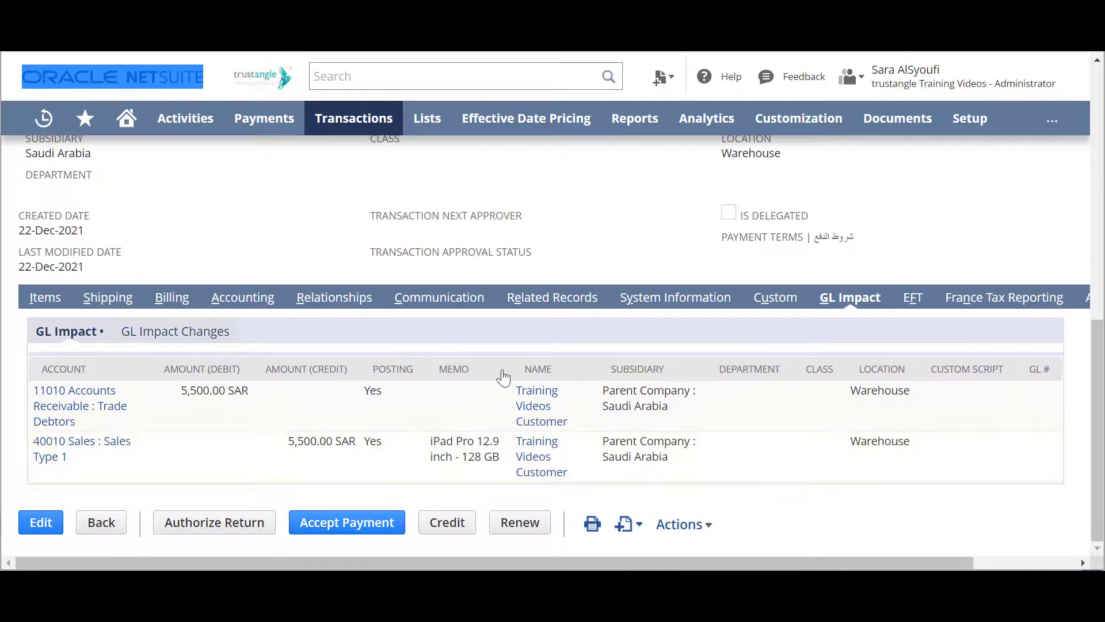
scroll(465, 324, up, 10)
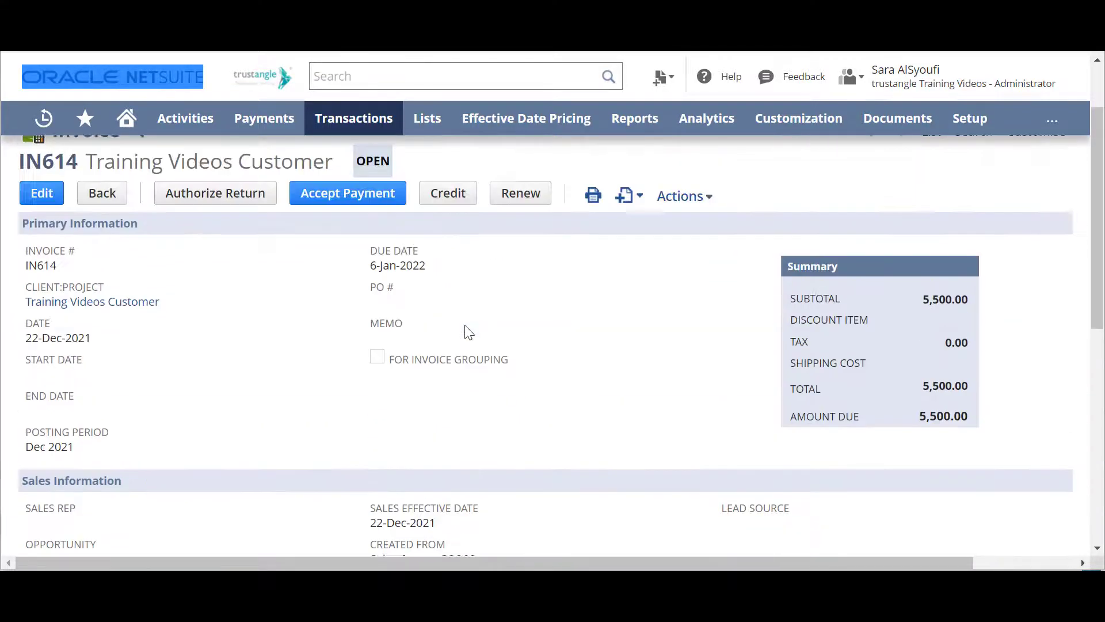
scroll(416, 427, down, 3)
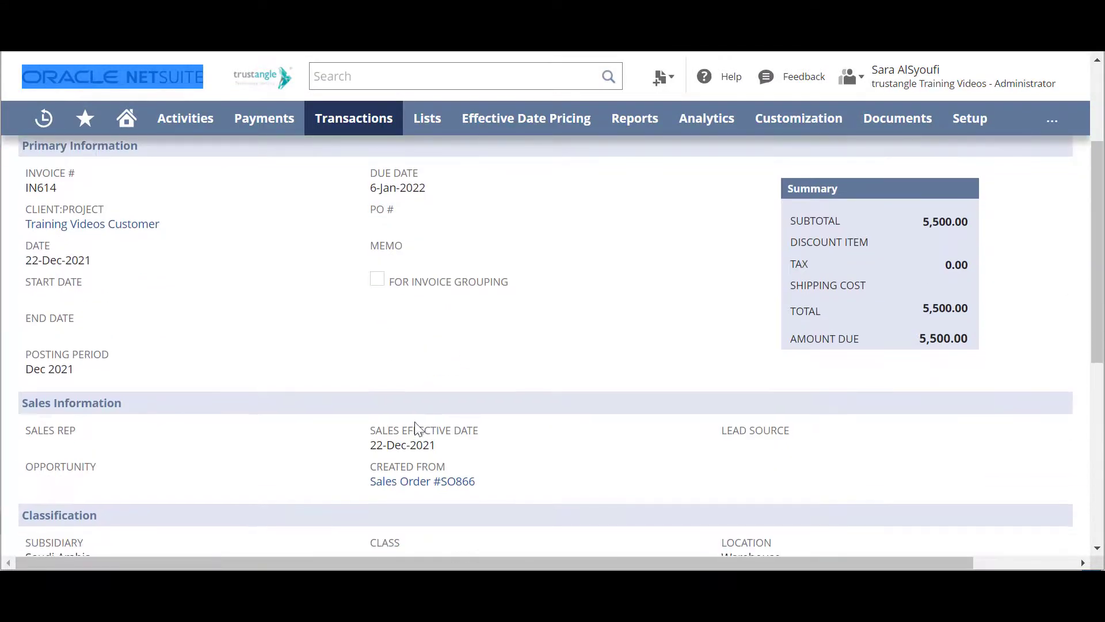
Open source sales order SO866 from Created From and confirm it shows Partially Fulfilled
click(401, 485)
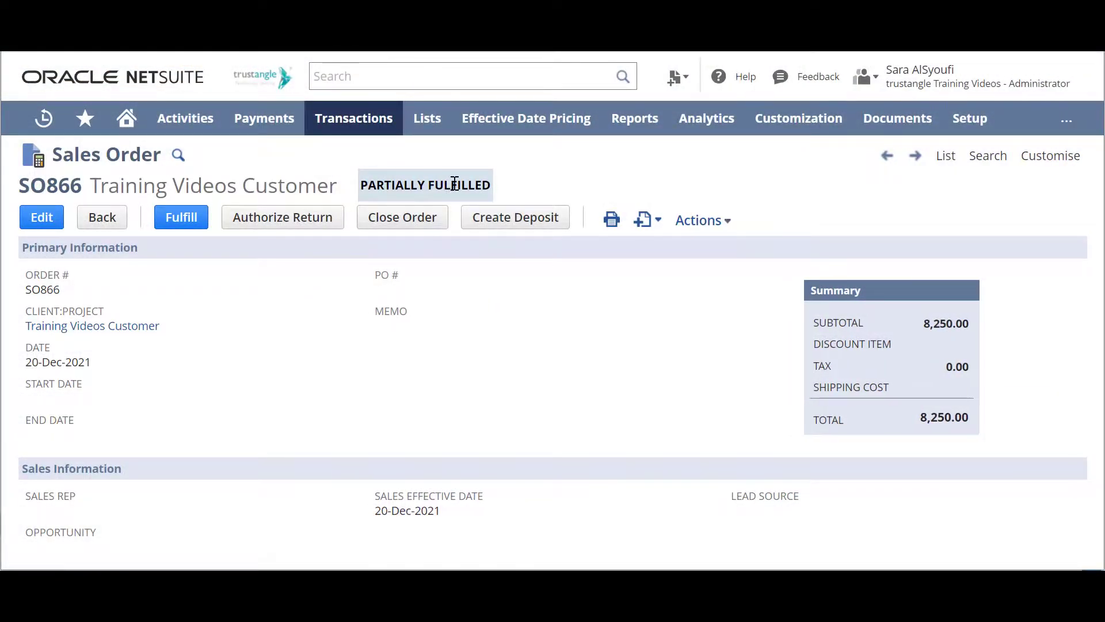
drag(361, 185, 484, 195)
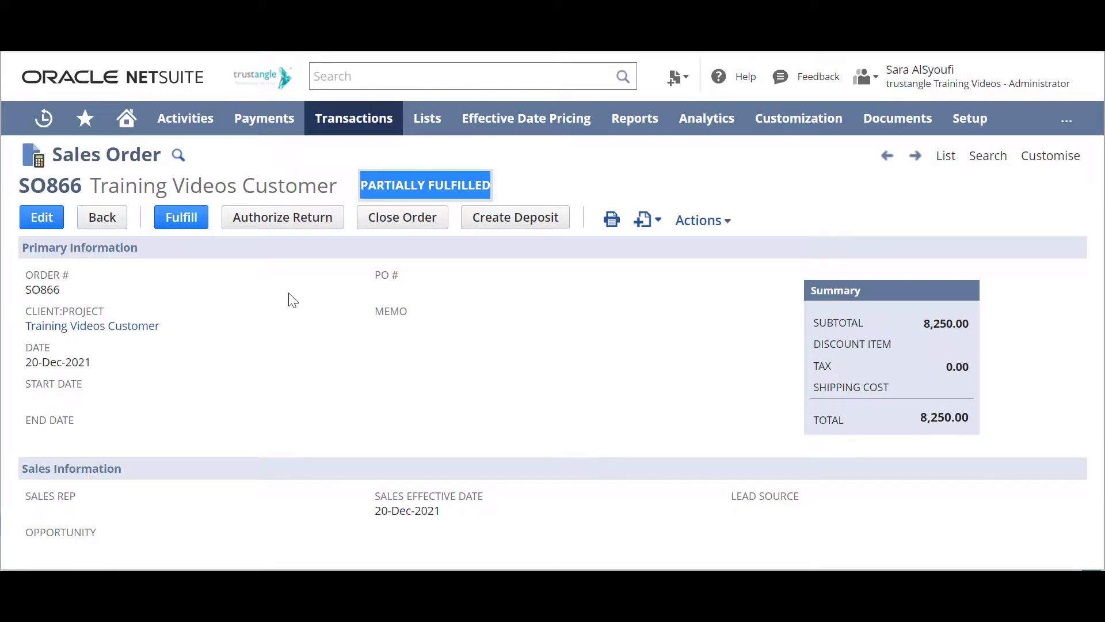
scroll(289, 294, down, 3)
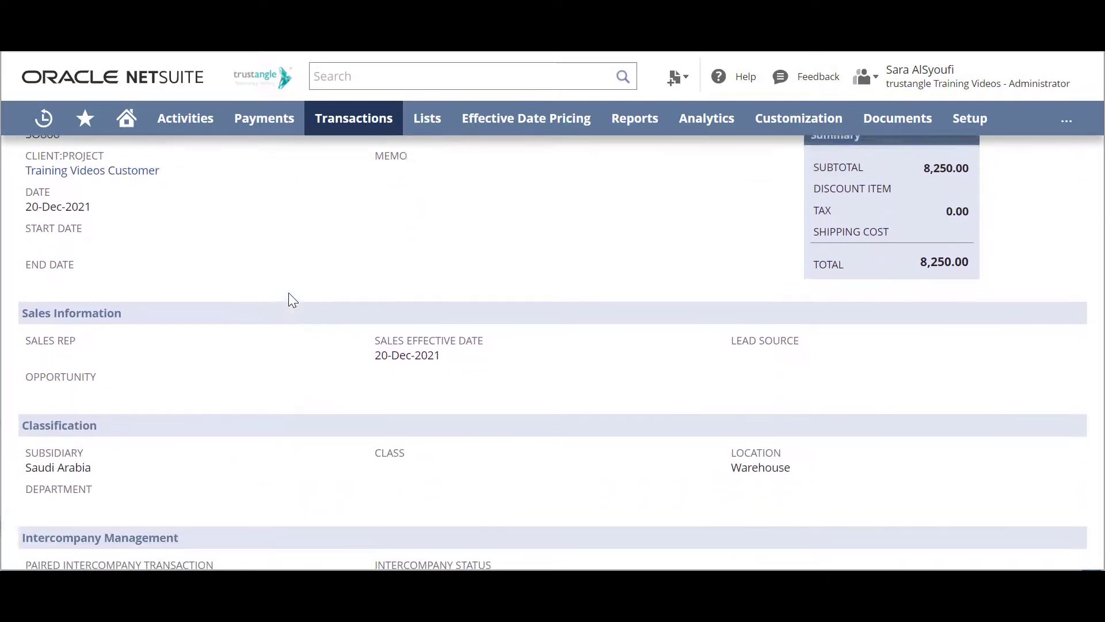
scroll(289, 293, up, 3)
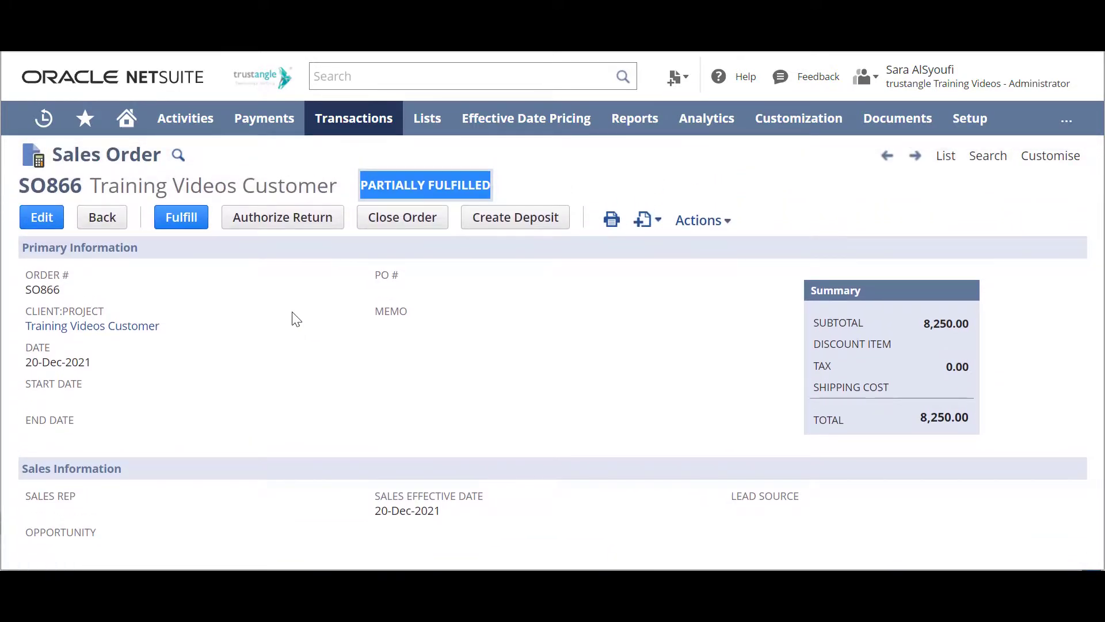